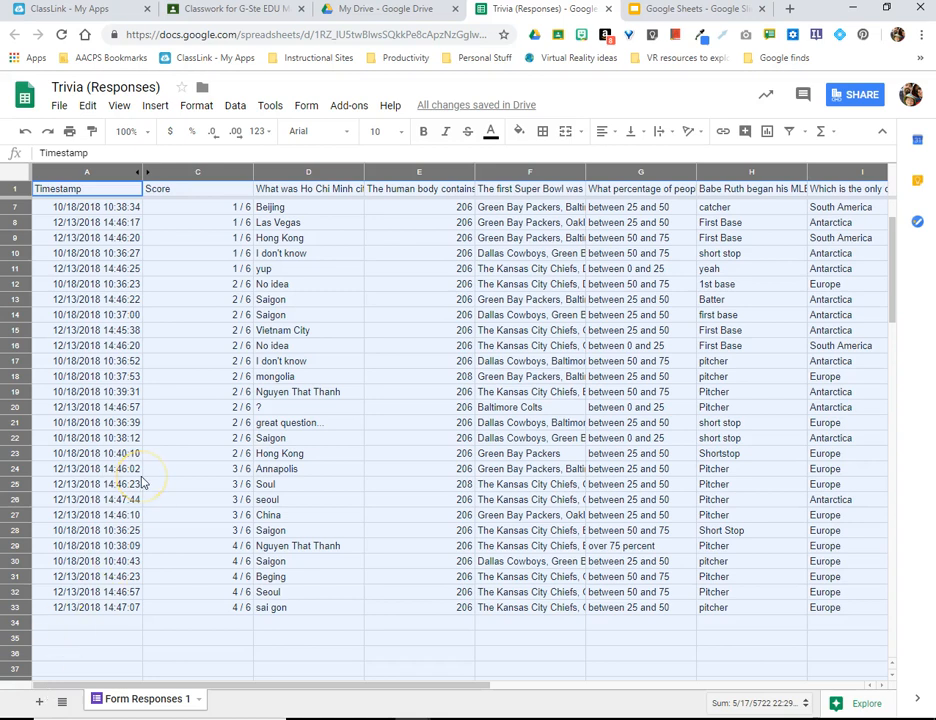
Step: Insert a chart of the human-body bones responses in column E
scroll(383, 561, "up", 2)
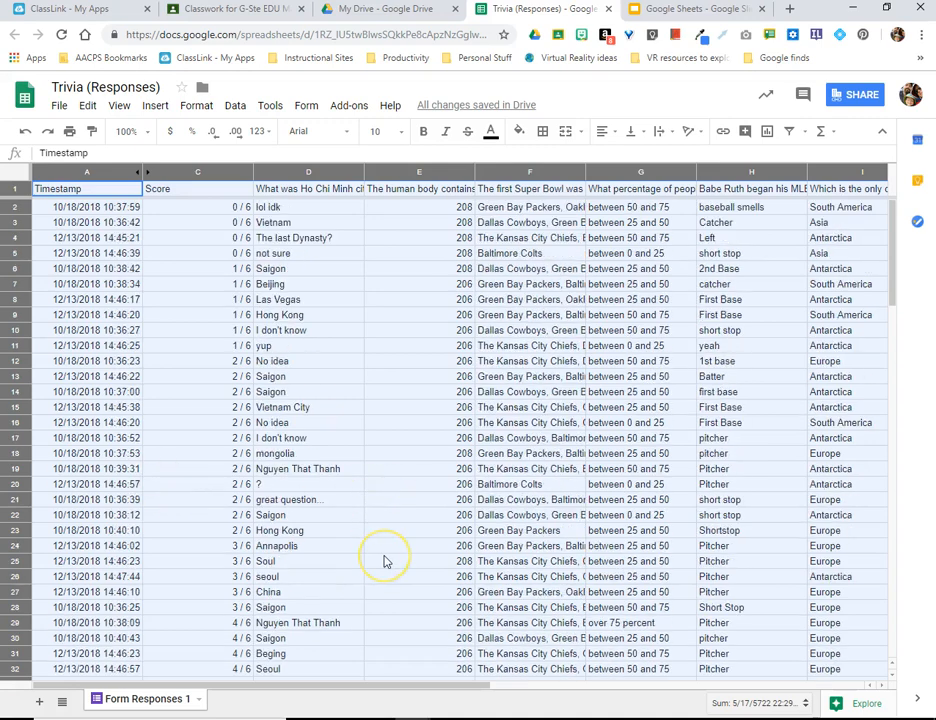
left_click(428, 174)
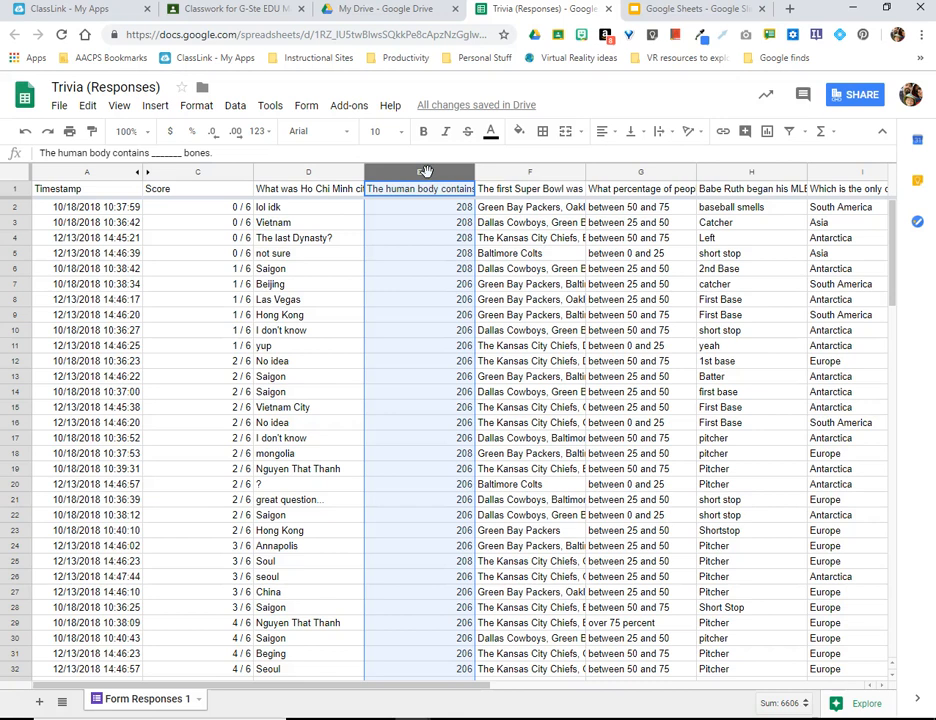
left_click(155, 108)
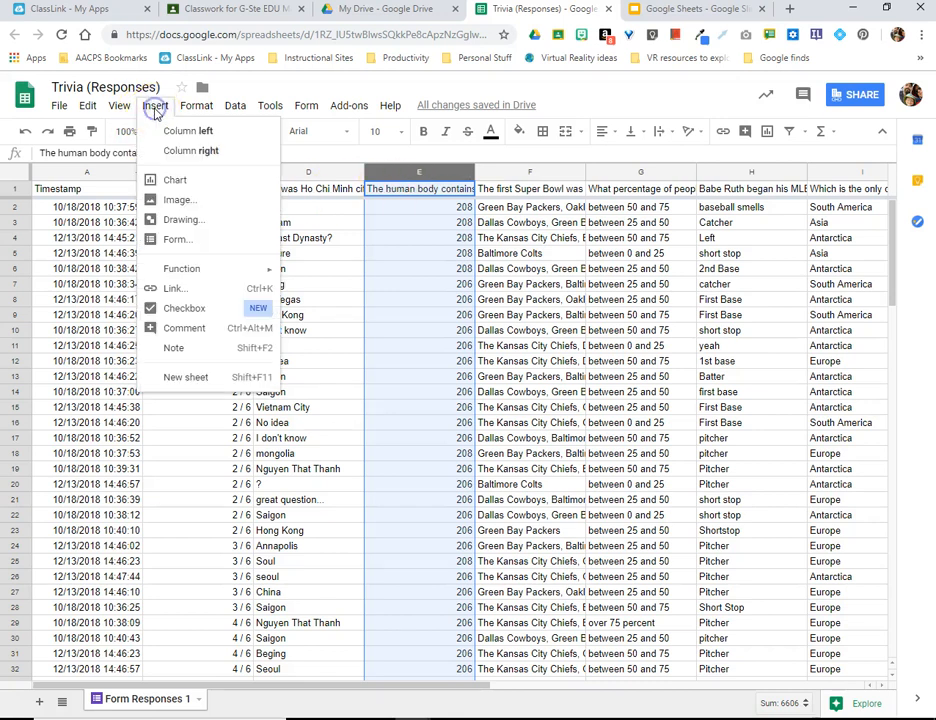
left_click(176, 180)
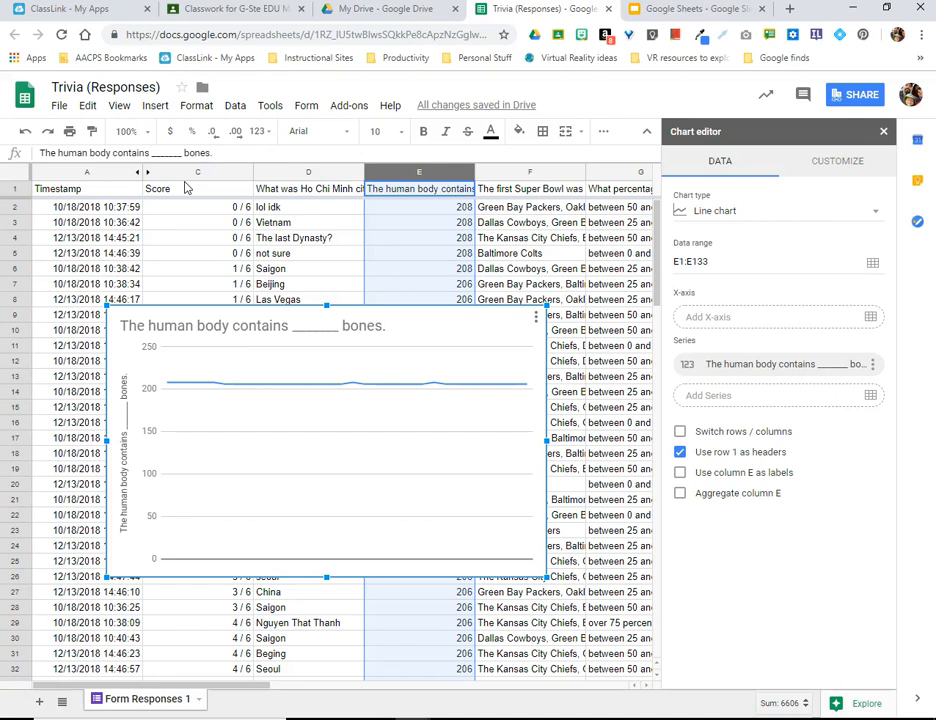
Step: Change the bones chart to a pie chart and aggregate column E
left_click(873, 217)
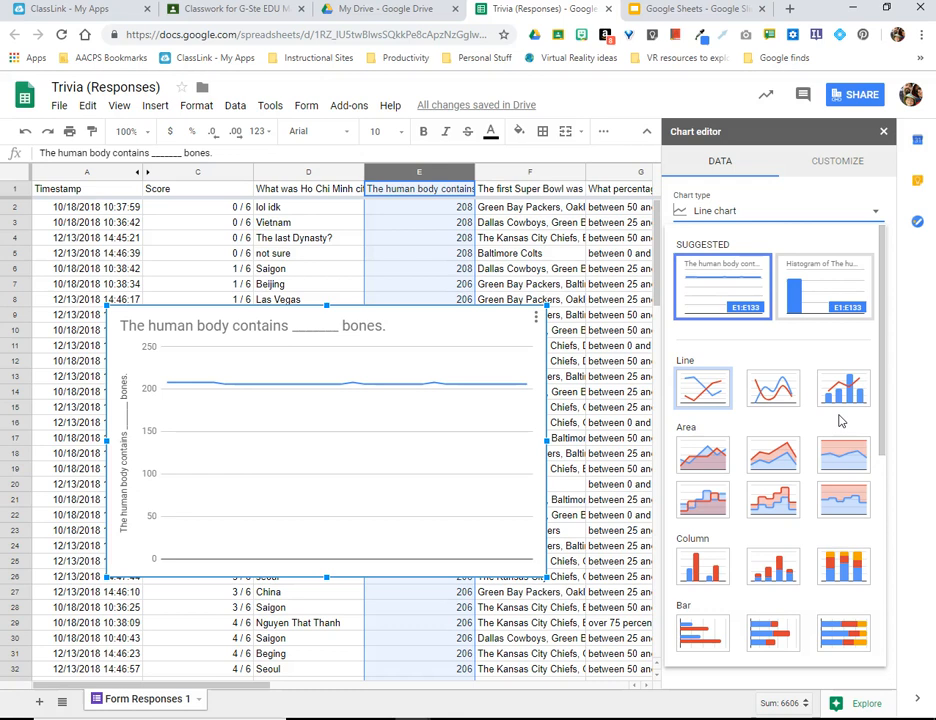
scroll(840, 421, "down", 1)
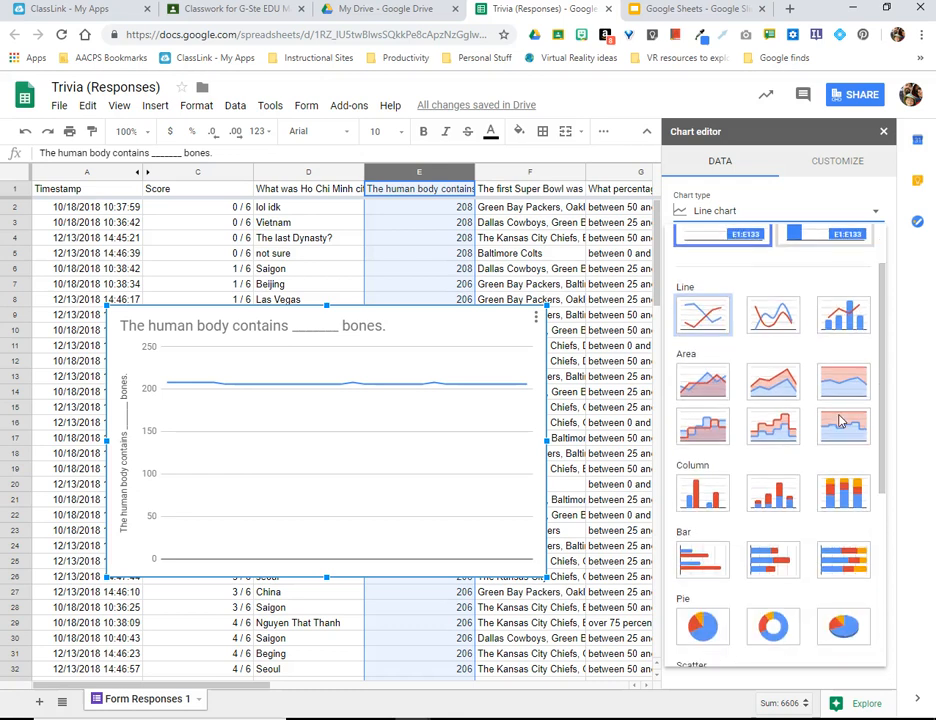
scroll(840, 421, "down", 3)
scroll(840, 421, "down", 2)
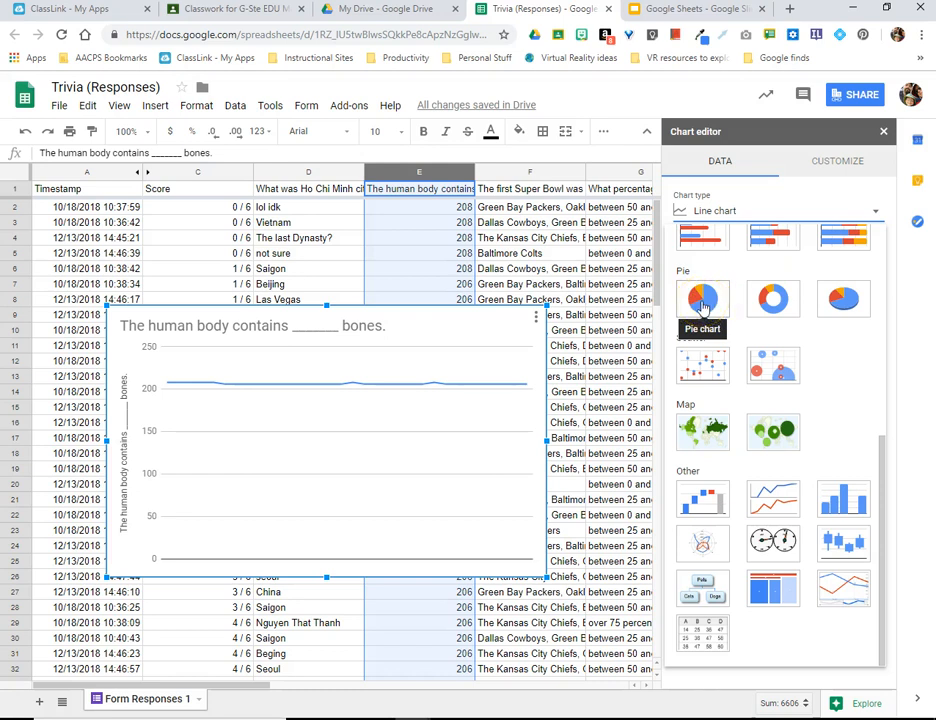
left_click(703, 306)
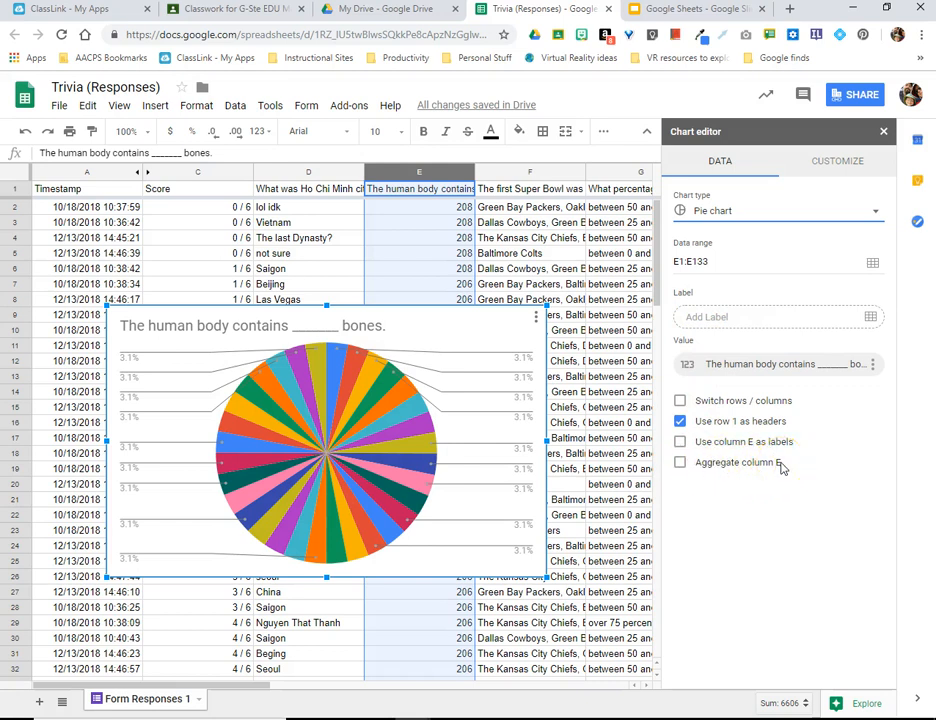
left_click(680, 464)
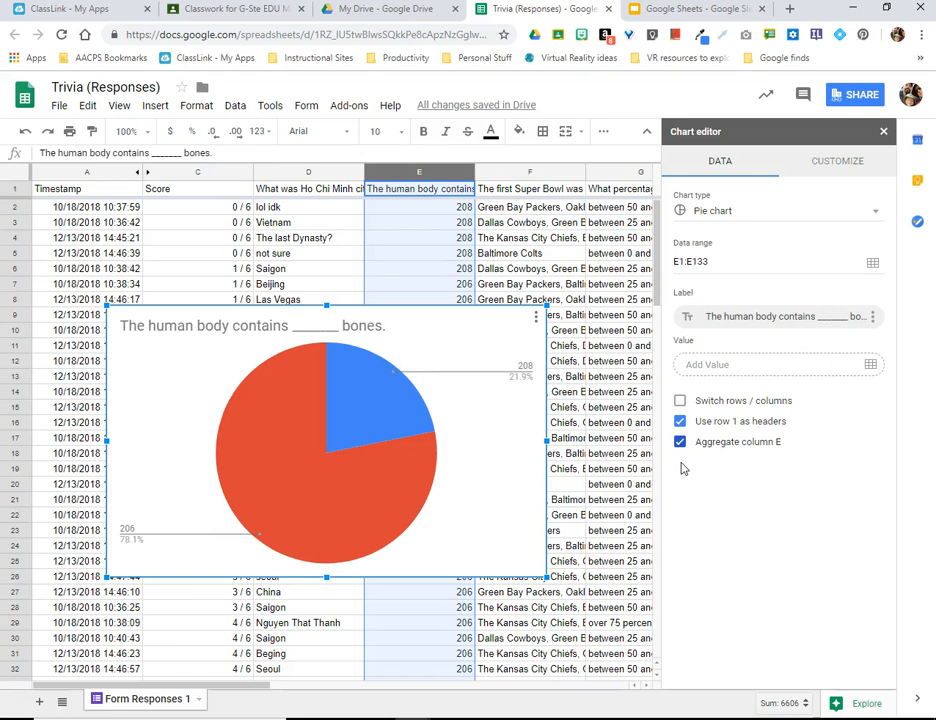
Step: Recolor the pie chart's 206 slice green and its 208 slice purple
mouse_move(262, 518)
double_click(277, 462)
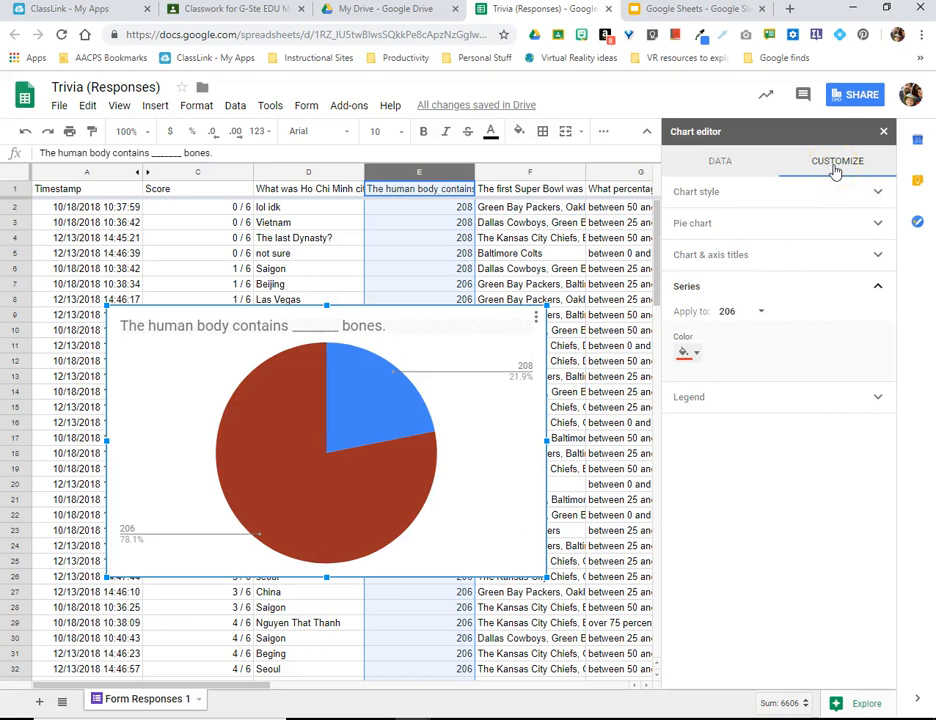
left_click(686, 352)
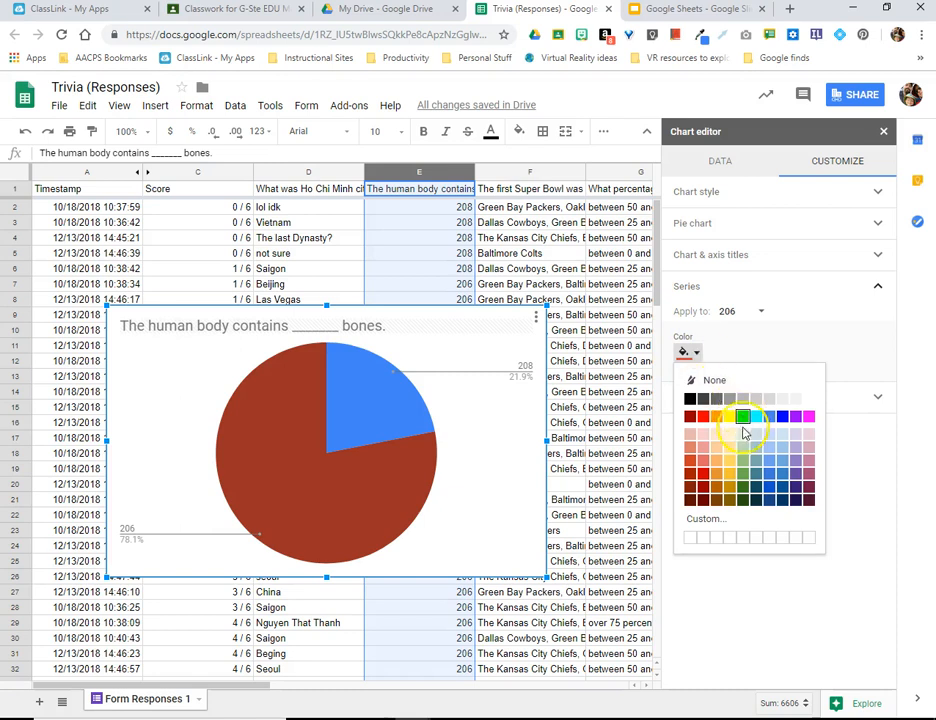
left_click(743, 480)
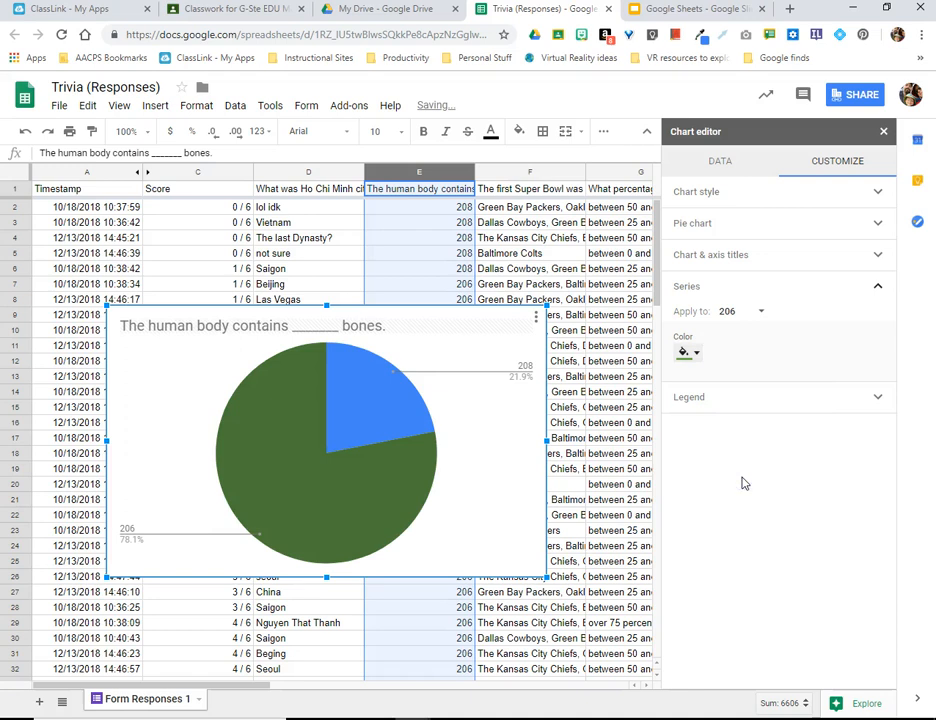
left_click(378, 396)
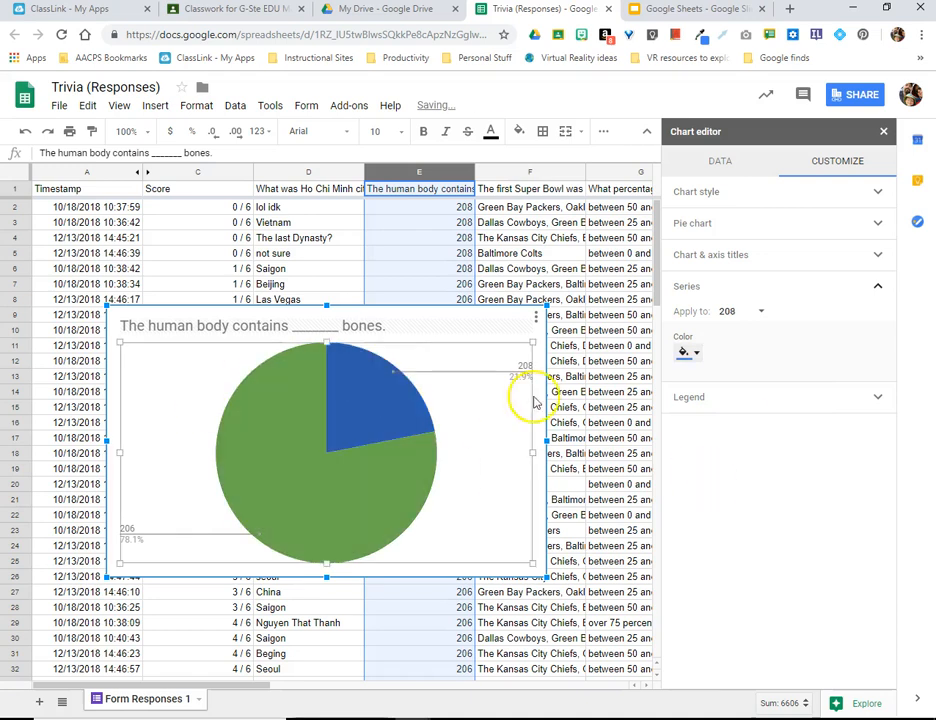
left_click(694, 352)
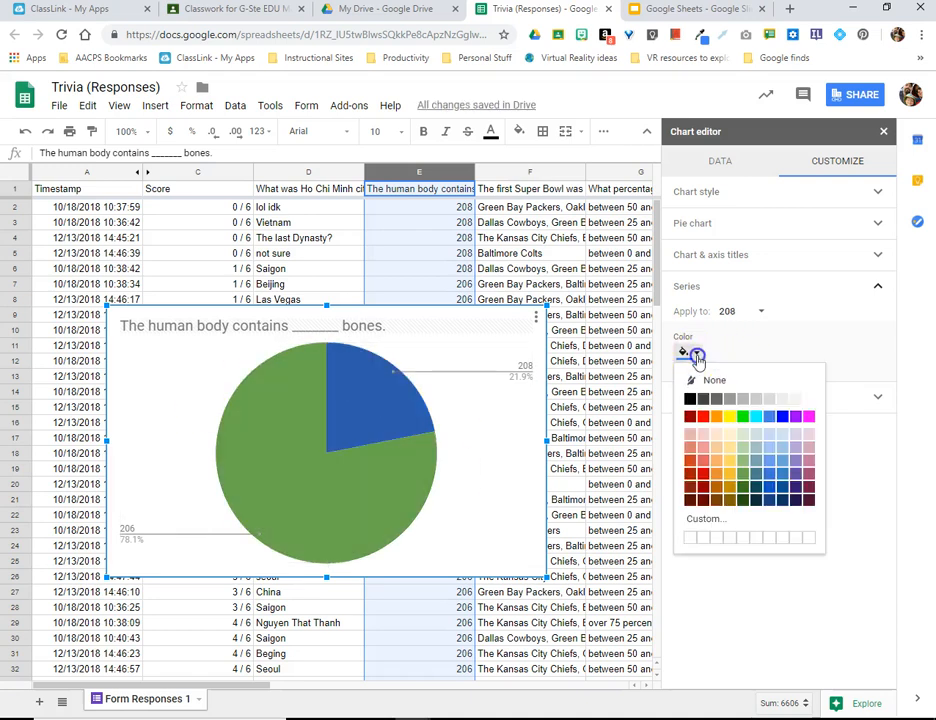
left_click(797, 484)
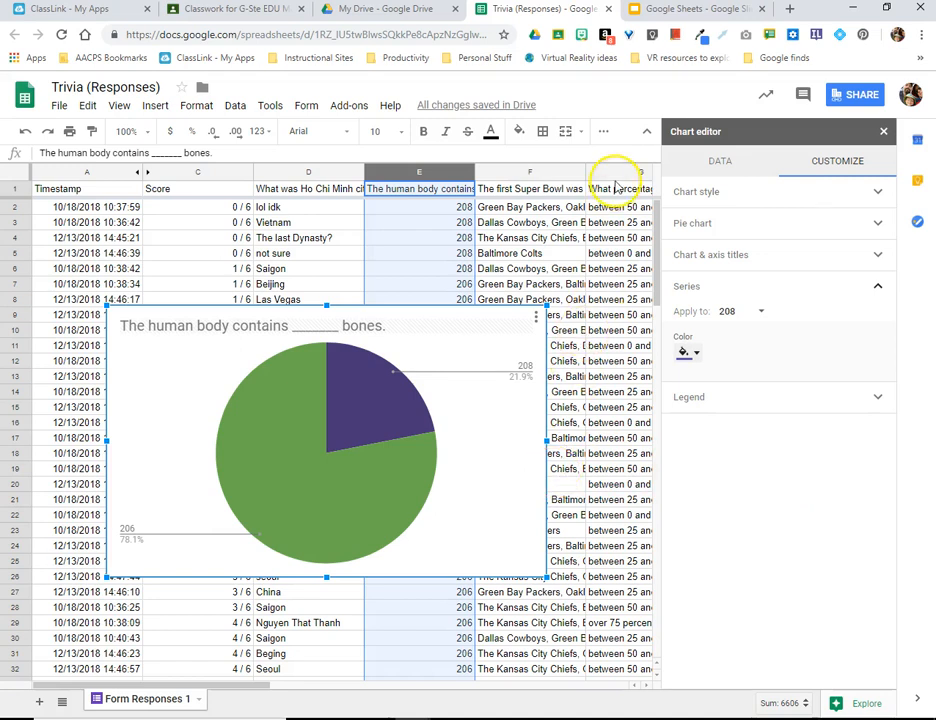
Step: Insert a column chart of the tongue-rolling percentage responses in column G and inspect its bars
left_click(620, 174)
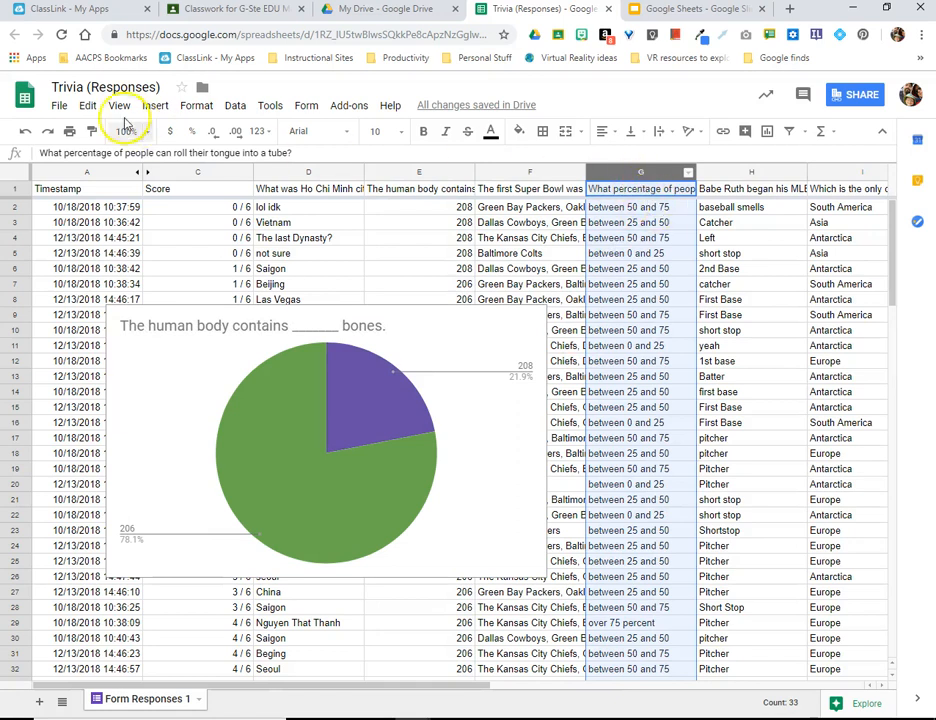
left_click(155, 107)
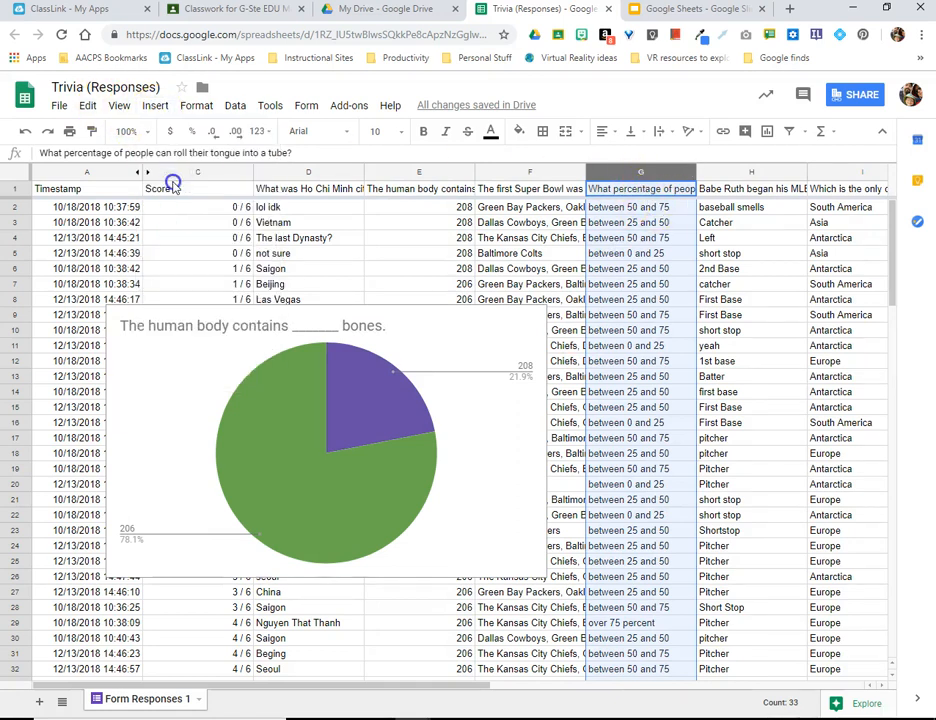
left_click(165, 179)
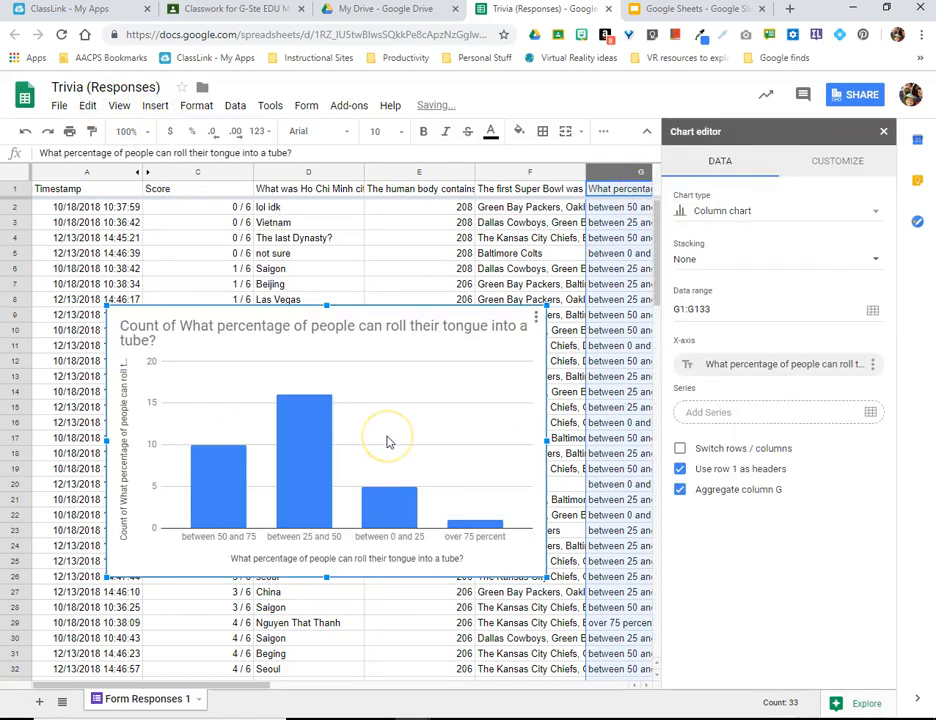
left_click(339, 465)
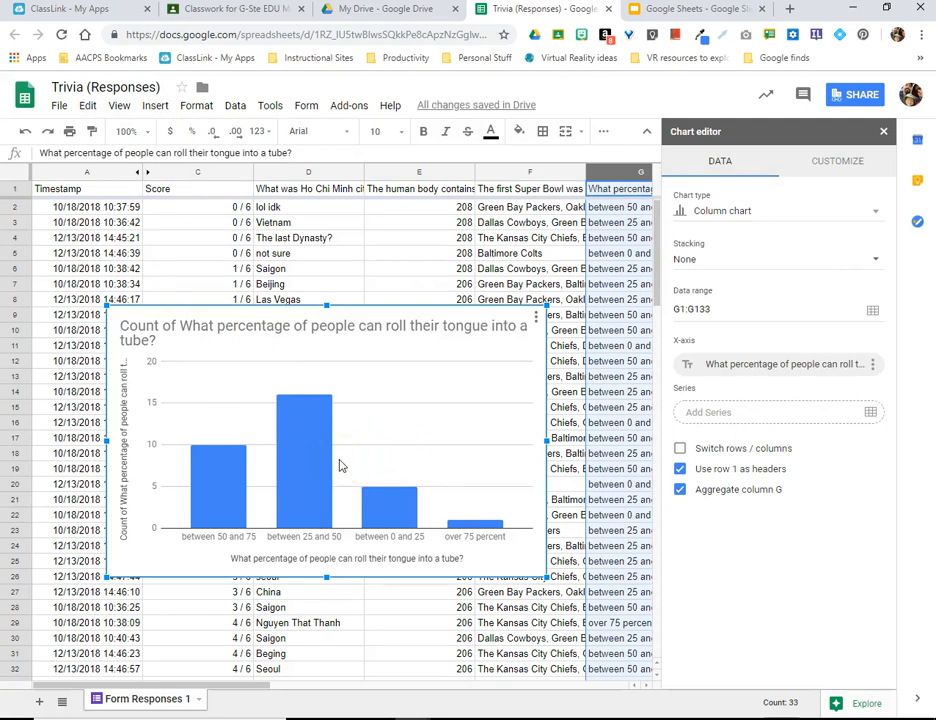
left_click(317, 468)
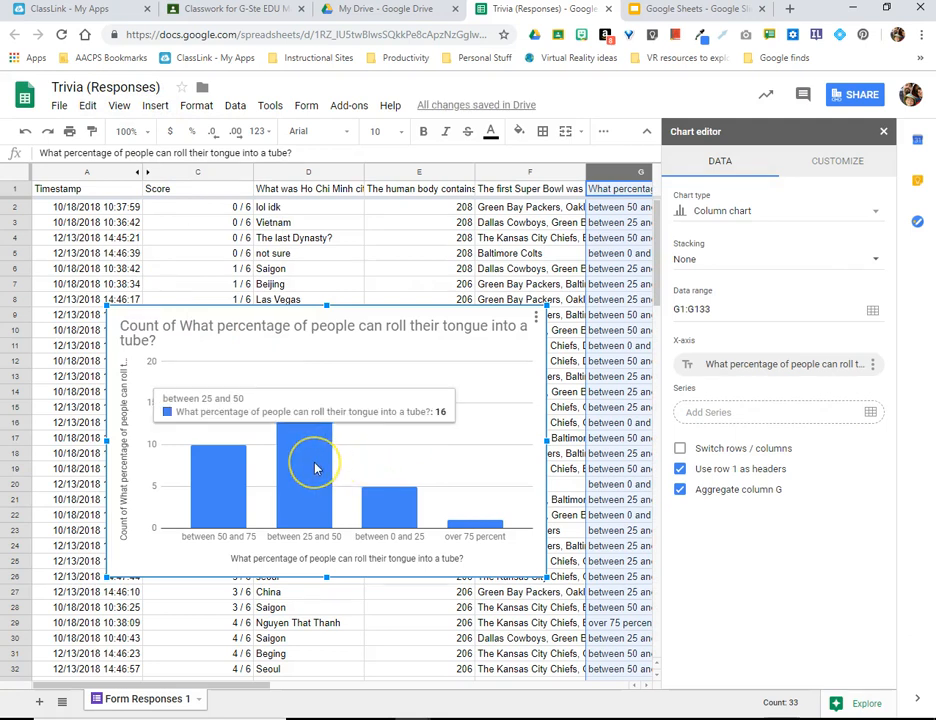
left_click(212, 495)
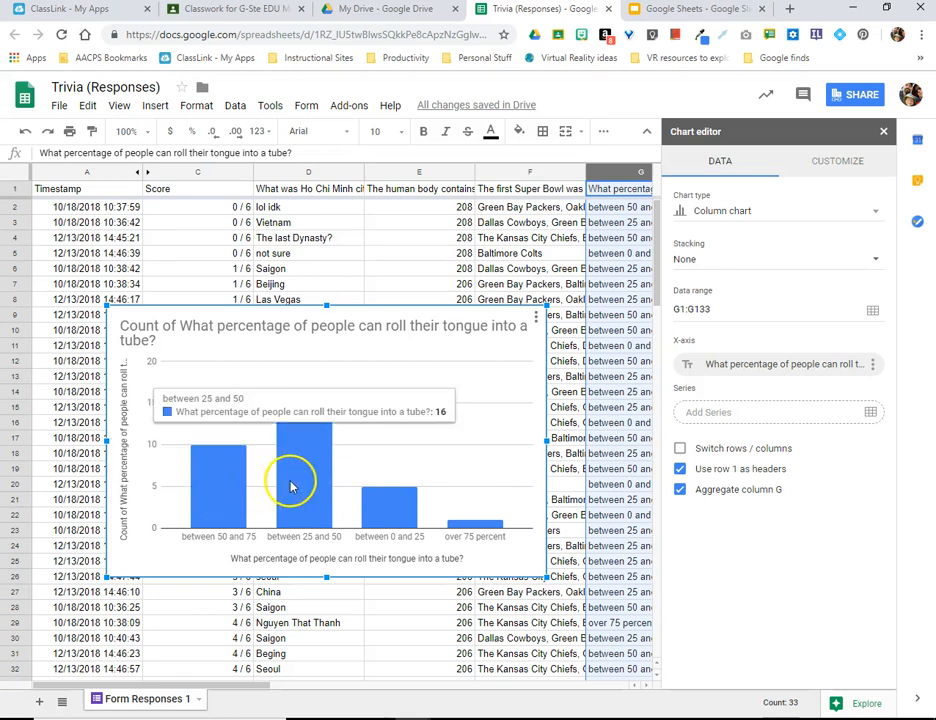
mouse_move(383, 512)
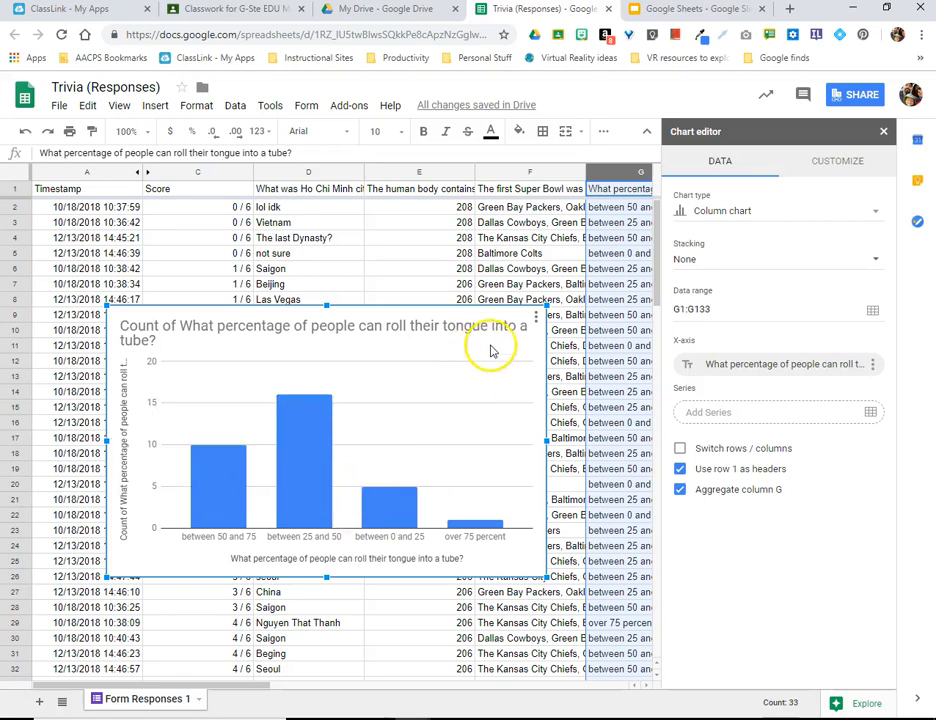
Step: Shrink the tongue-rolling column chart and the bones pie chart, and move them apart so they do not overlap
left_click_drag(540, 310, 357, 423)
left_click_drag(235, 447, 470, 557)
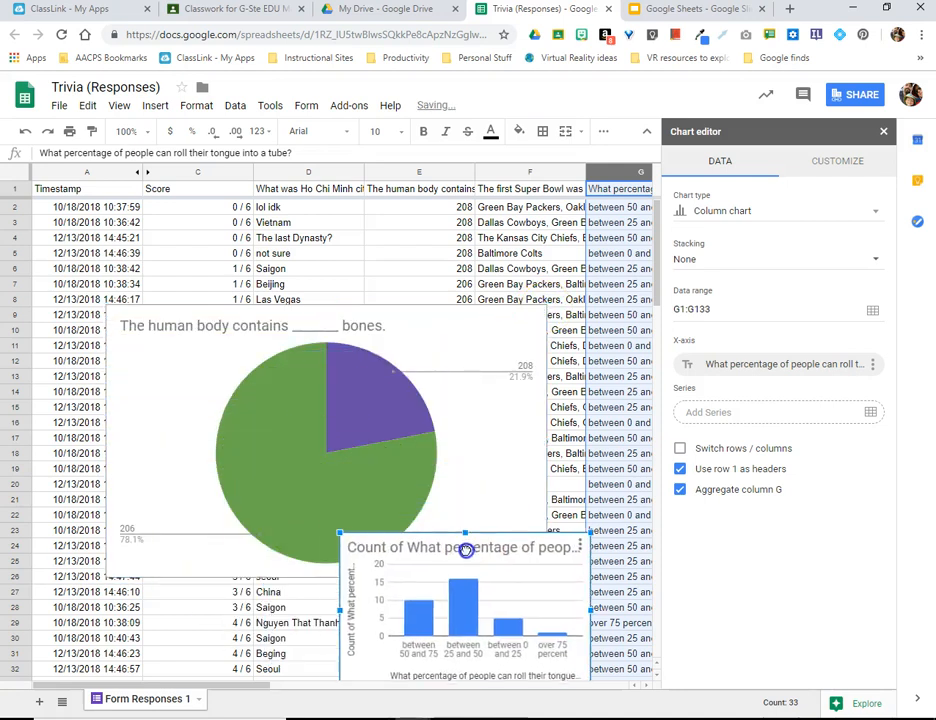
left_click(495, 335)
left_click_drag(547, 309, 317, 423)
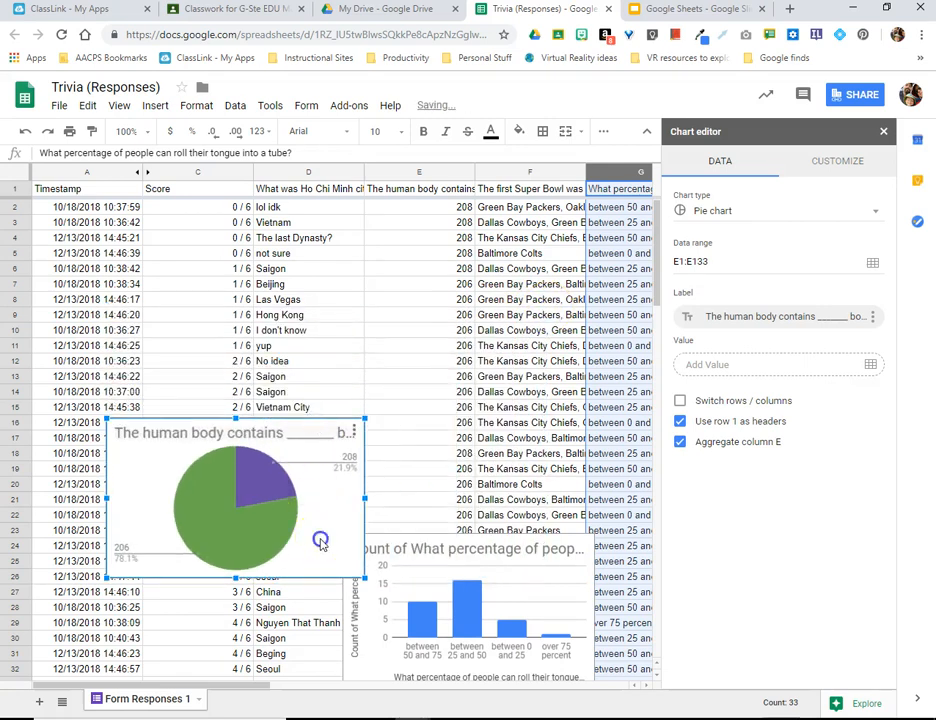
left_click_drag(322, 545, 247, 601)
Step: Move the pie chart and the column chart side by side into the empty rows below the last response
scroll(249, 603, "down", 2)
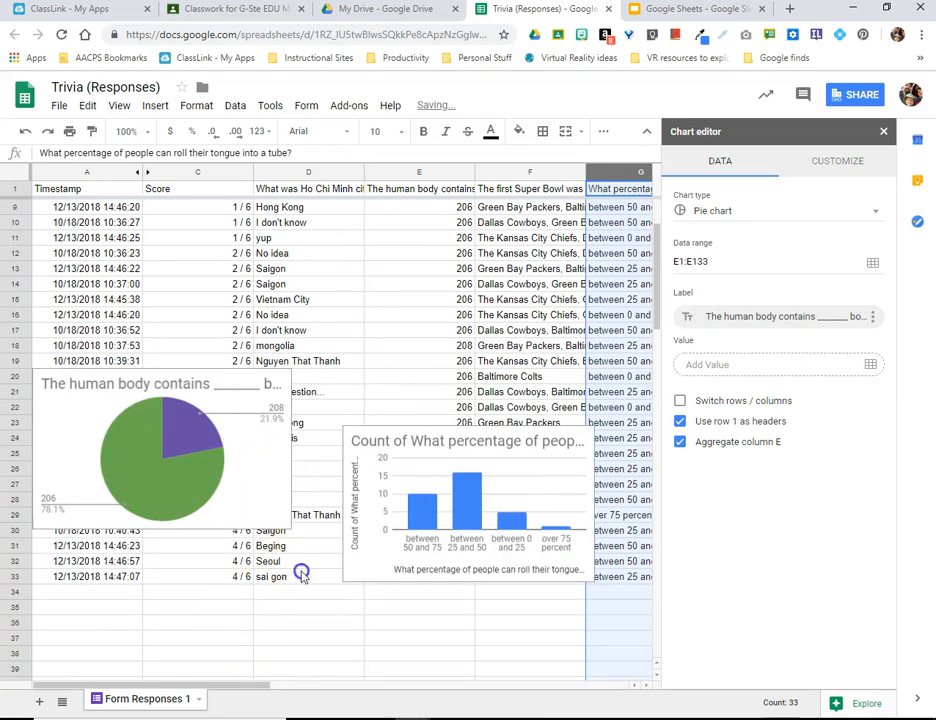
left_click_drag(271, 494, 343, 647)
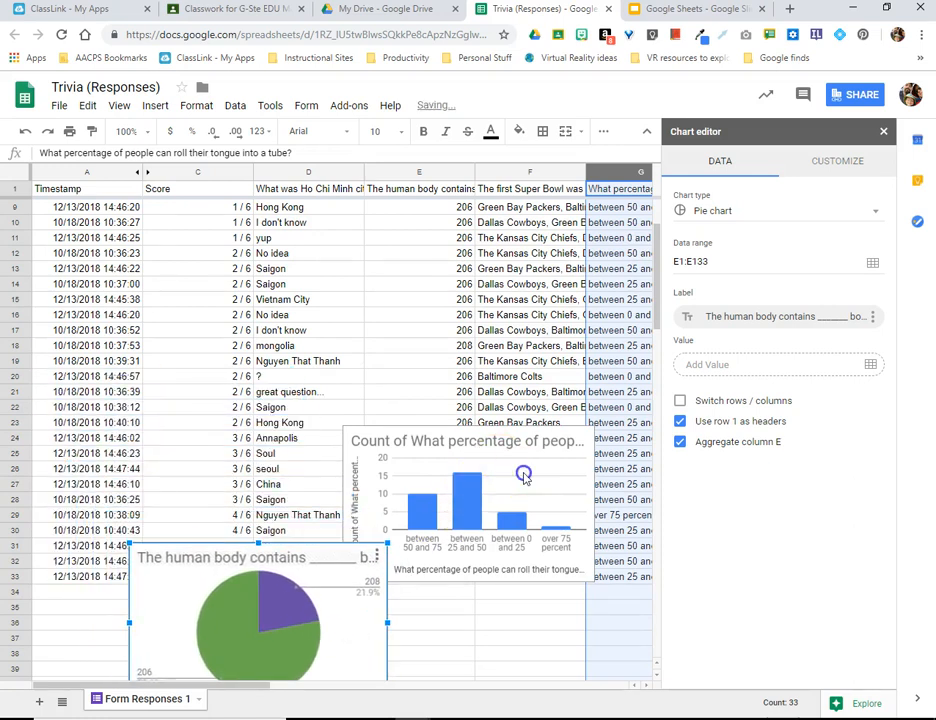
left_click(524, 528)
left_click_drag(518, 459, 578, 600)
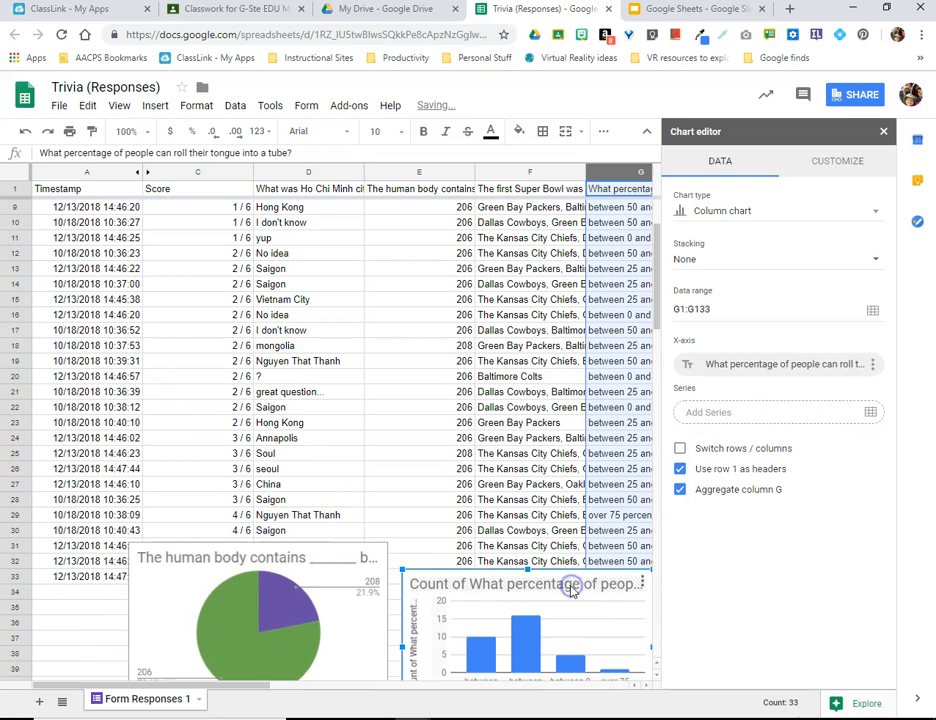
scroll(540, 408, "down", 3)
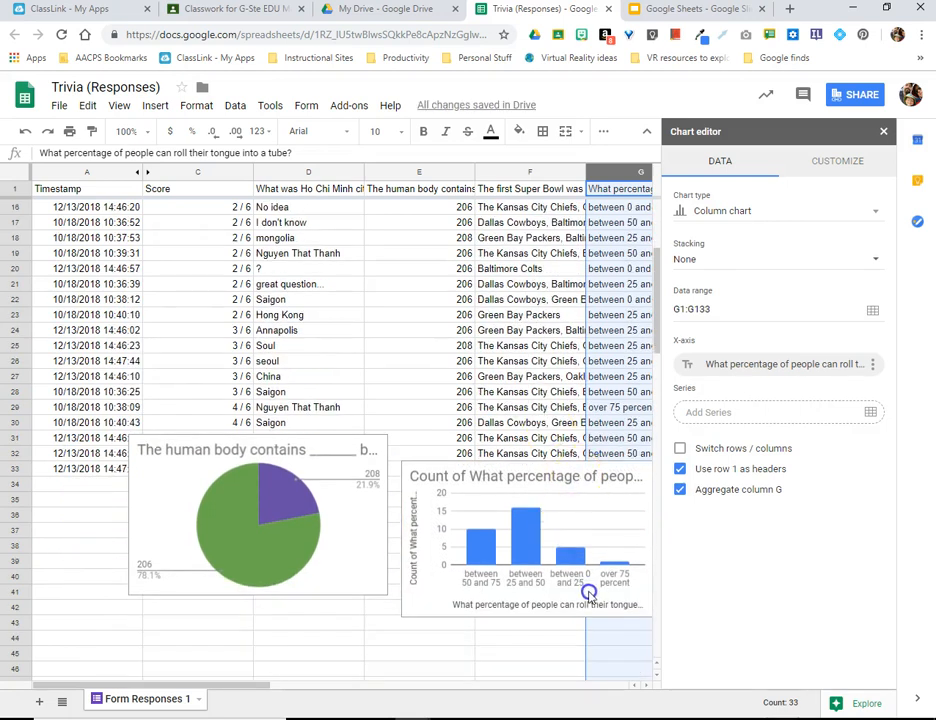
left_click(564, 507)
left_click(560, 507)
left_click_drag(573, 490, 608, 560)
left_click_drag(365, 527, 378, 578)
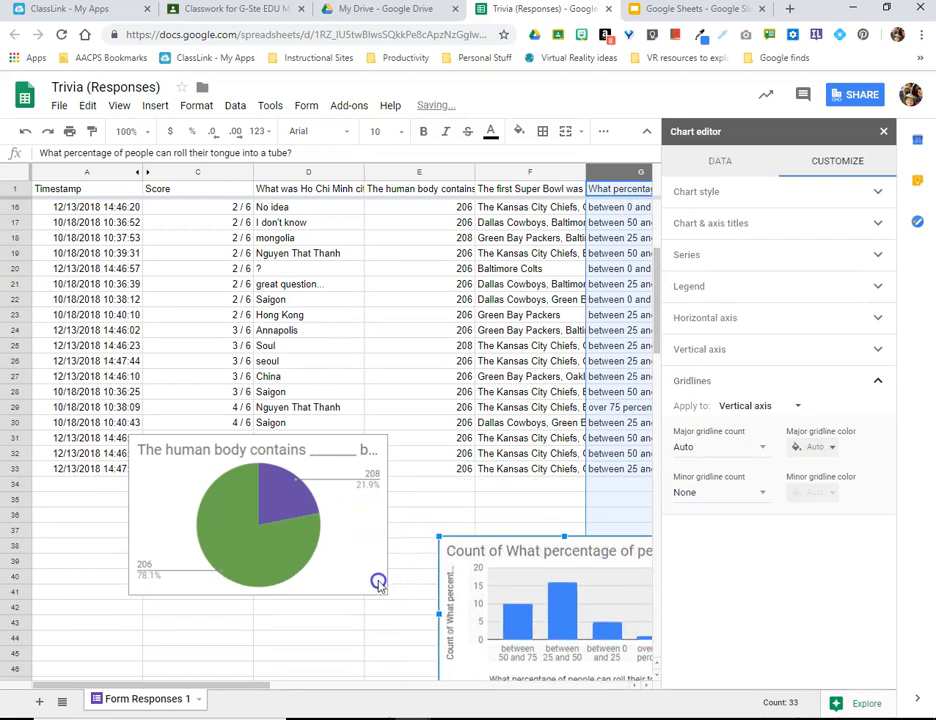
left_click_drag(367, 526, 380, 614)
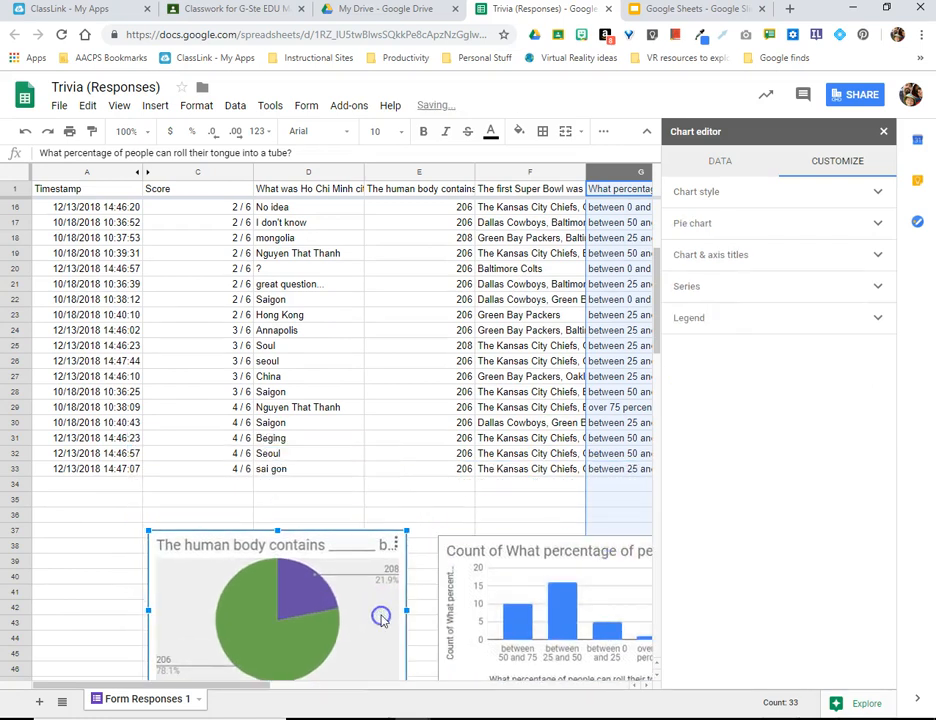